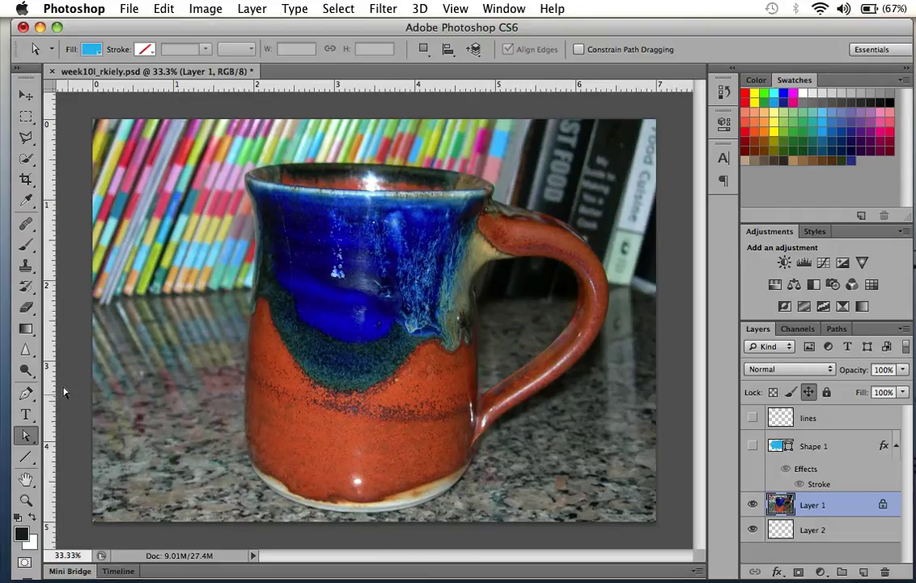
Step: Activate the Pen tool and set its drawing mode to Path
click(29, 395)
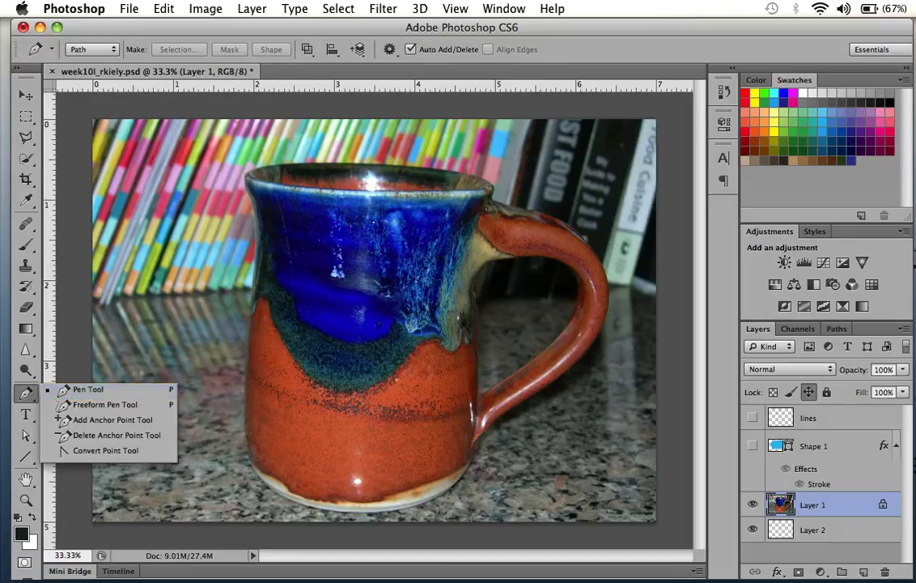
click(77, 387)
click(77, 50)
click(77, 49)
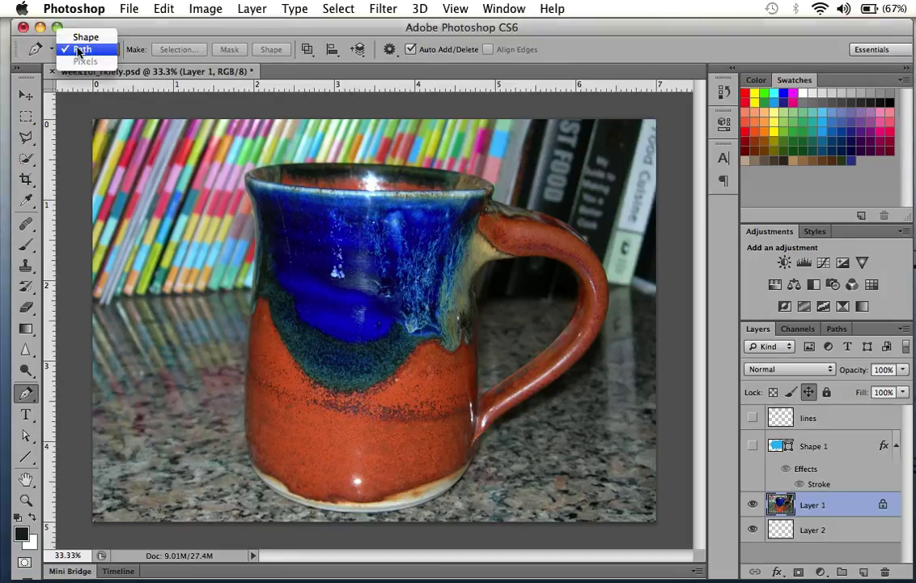
click(85, 38)
click(86, 50)
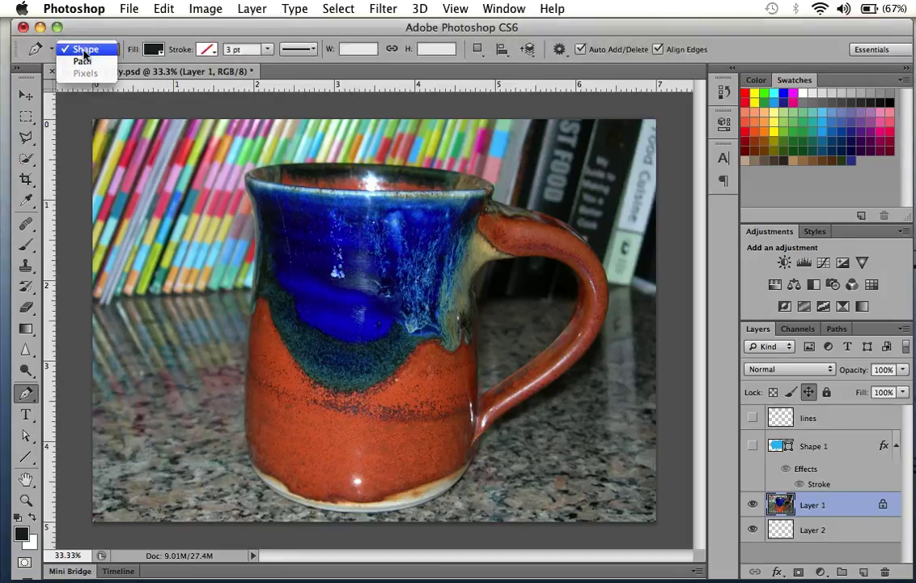
click(85, 61)
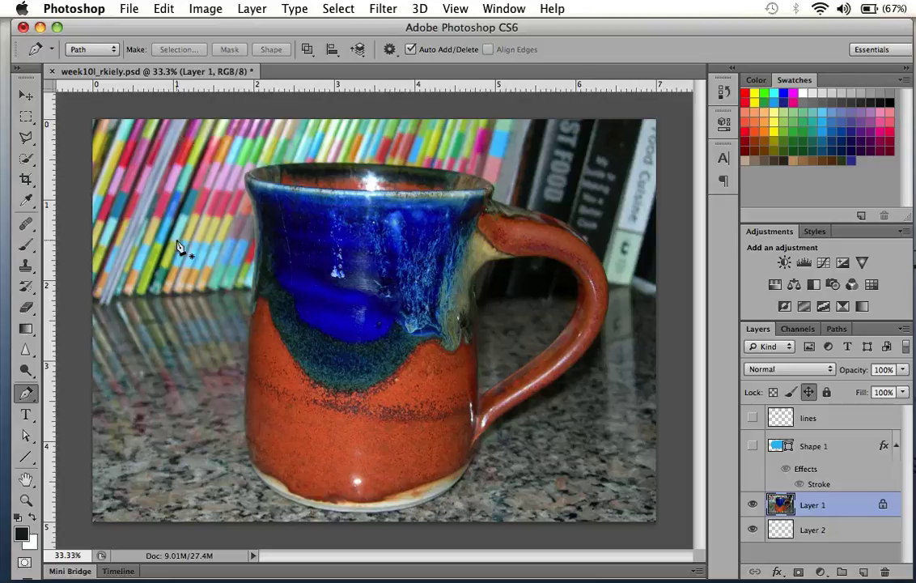
Step: Start a path at the middle of the mug's back rim and add a curved anchor point at the rim's left corner
key(super+plus)
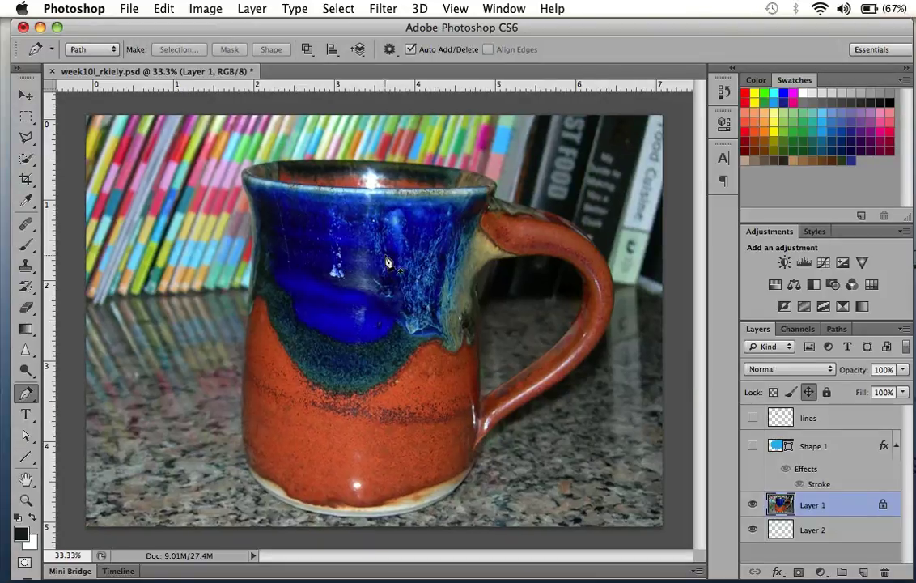
scroll(387, 262, up, 5)
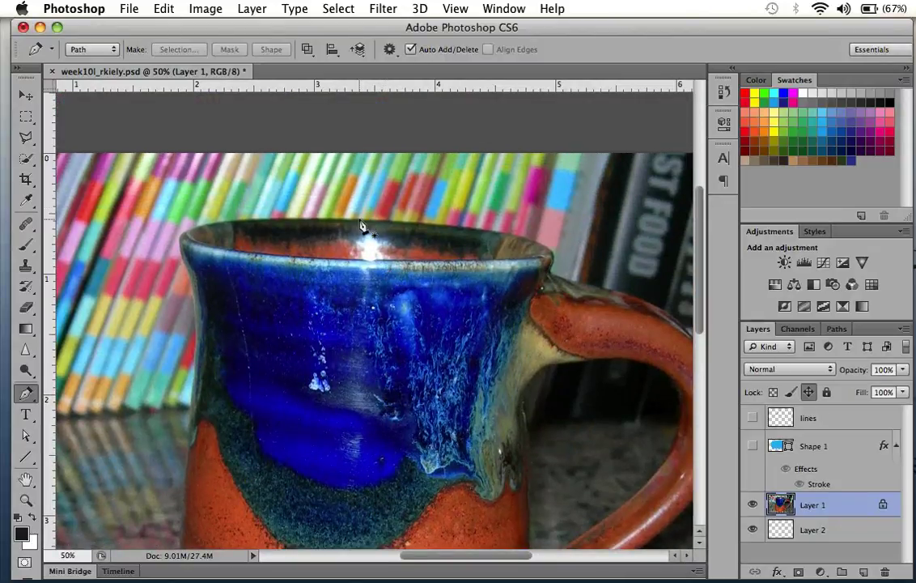
click(359, 221)
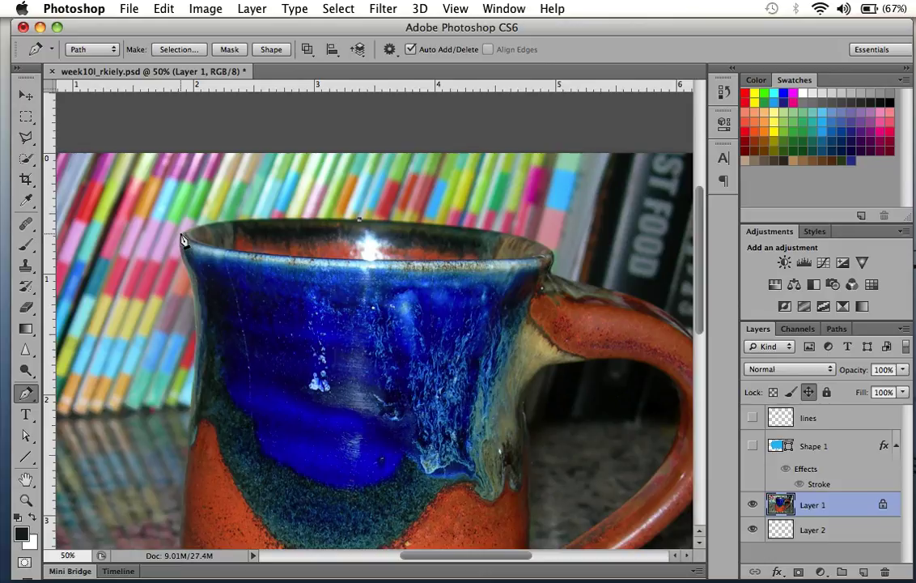
drag(182, 234, 142, 261)
Step: Continue the path with a curved anchor point partway down the mug's left side, removing the outgoing direction handles before the next segments
scroll(242, 241, down, 3)
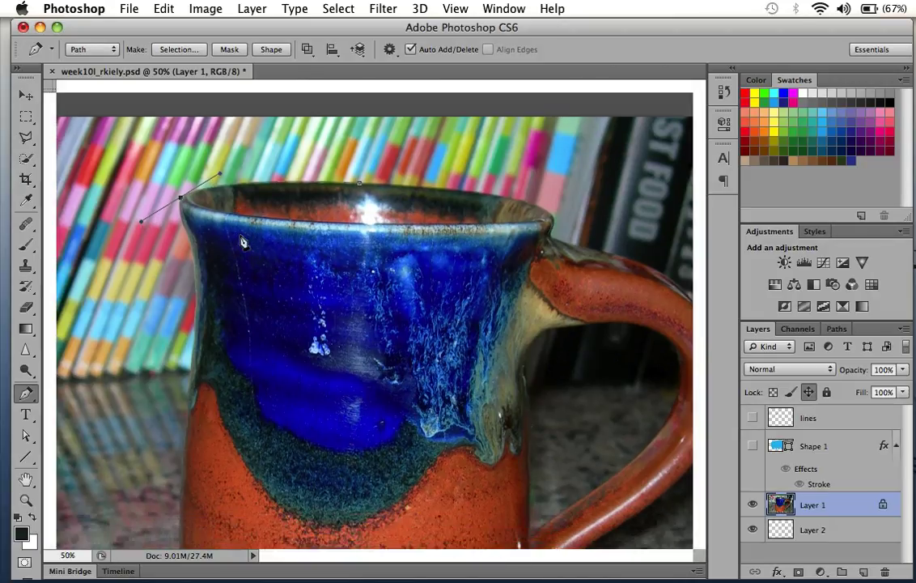
scroll(242, 242, down, 3)
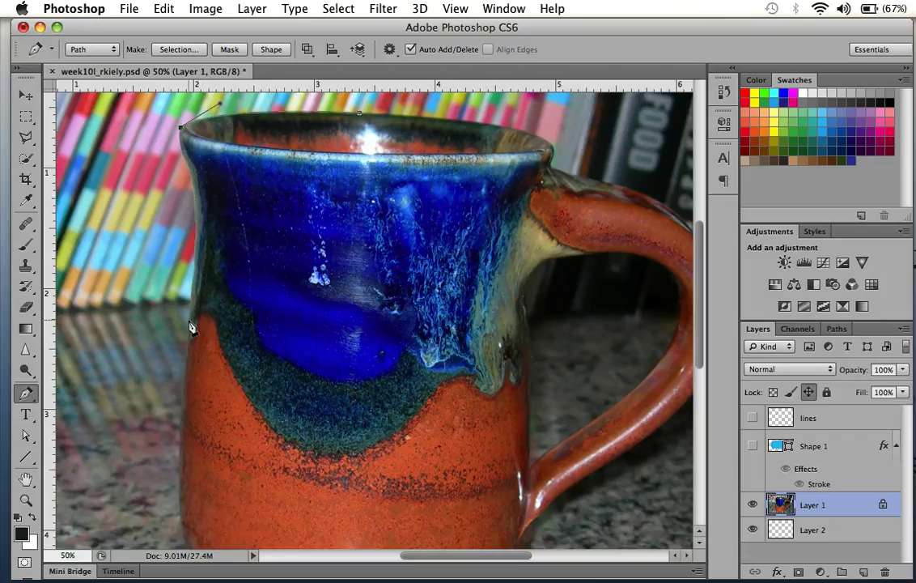
drag(191, 323, 171, 464)
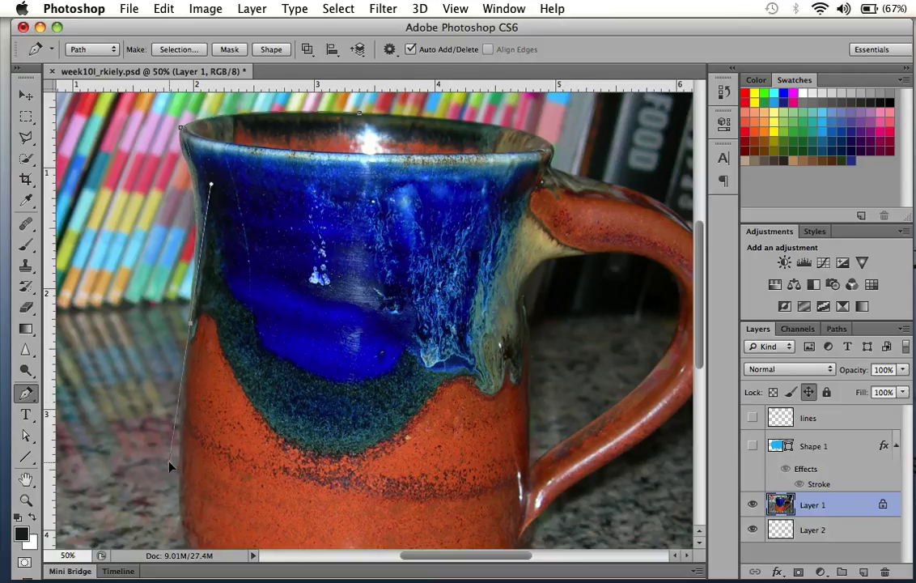
scroll(282, 446, down, 3)
scroll(282, 446, up, 3)
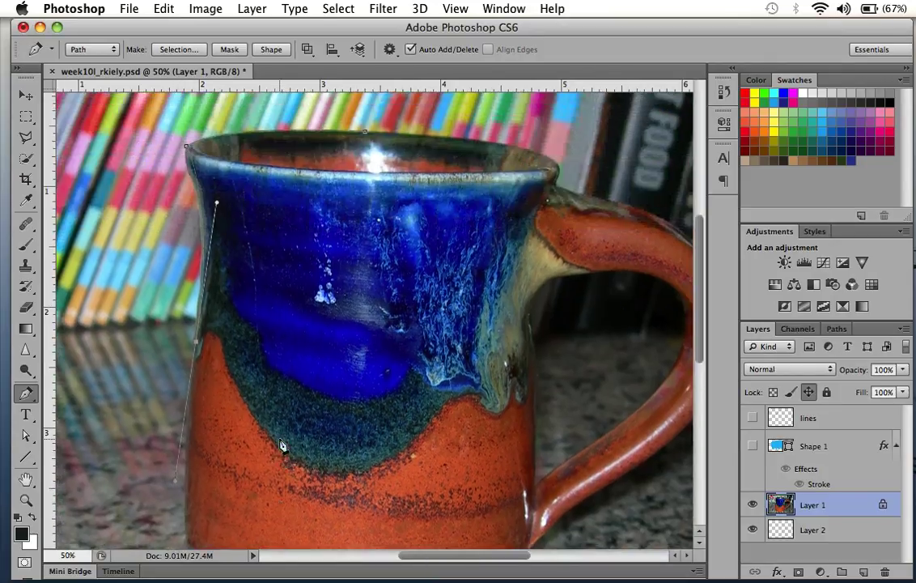
scroll(282, 446, down, 3)
scroll(283, 446, right, 1)
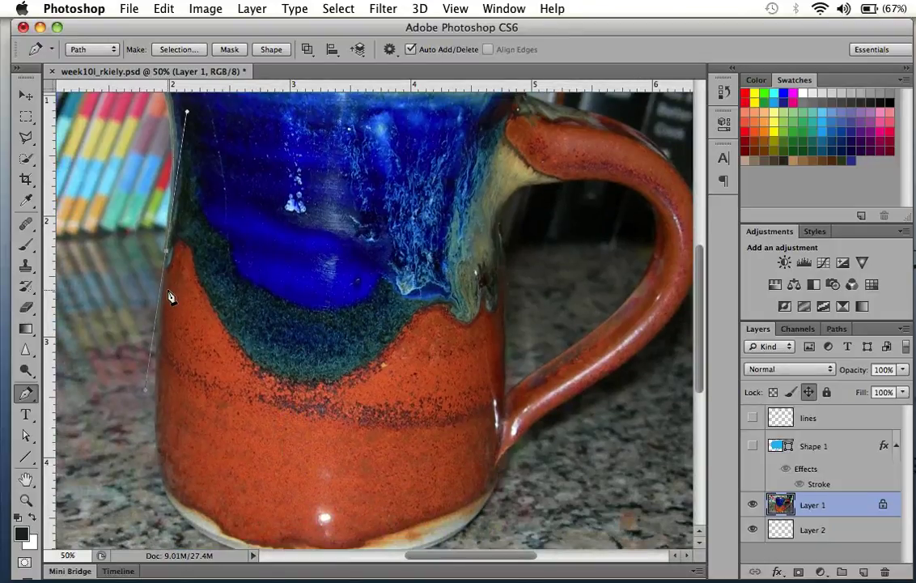
key(ctrl+z)
scroll(181, 418, down, 2)
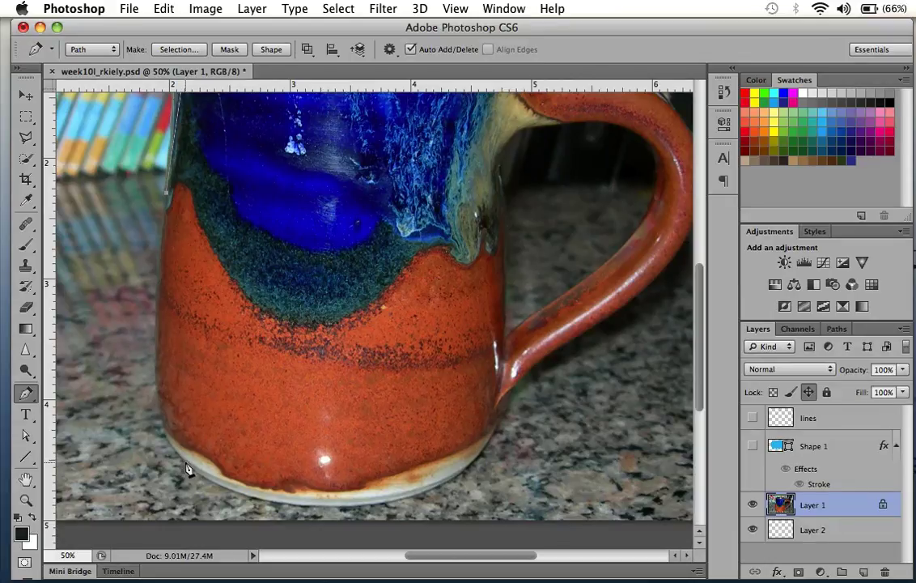
Step: Trace the mug's lower left side and base with curved anchor points at the base's left and right corners
drag(185, 464, 246, 527)
scroll(377, 401, down, 1)
scroll(376, 400, down, 3)
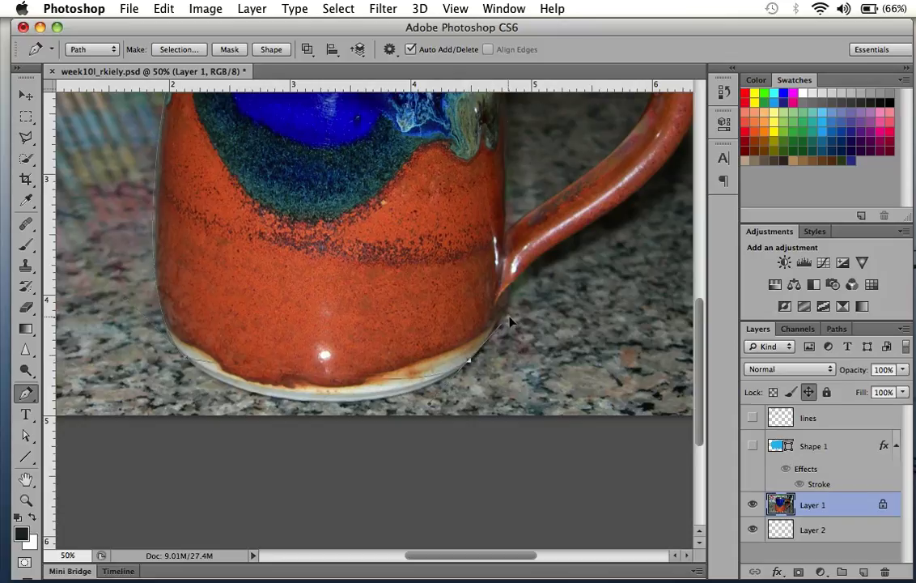
drag(468, 360, 613, 301)
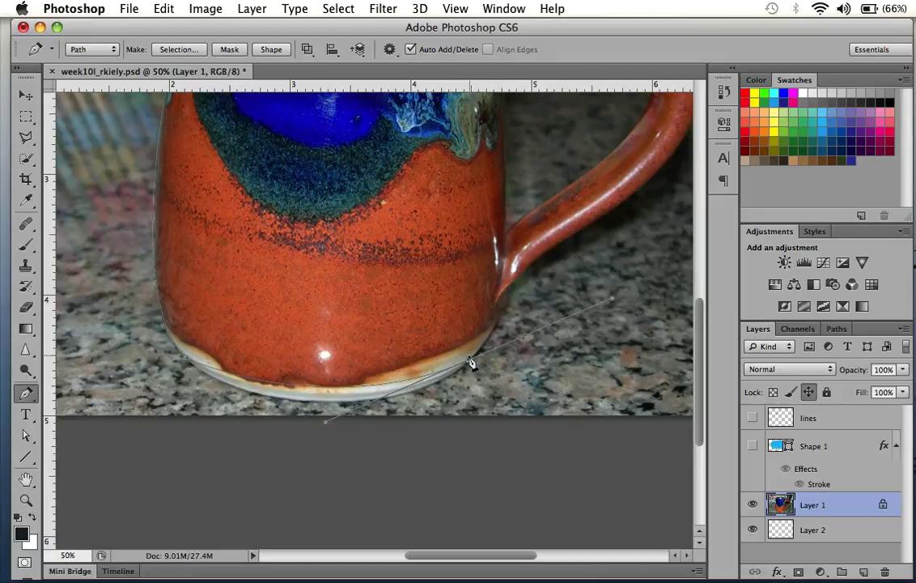
Step: Extend the path around the mug handle with anchor points at its lower joint, outermost edge and upper joint
scroll(566, 317, up, 3)
scroll(566, 318, right, 3)
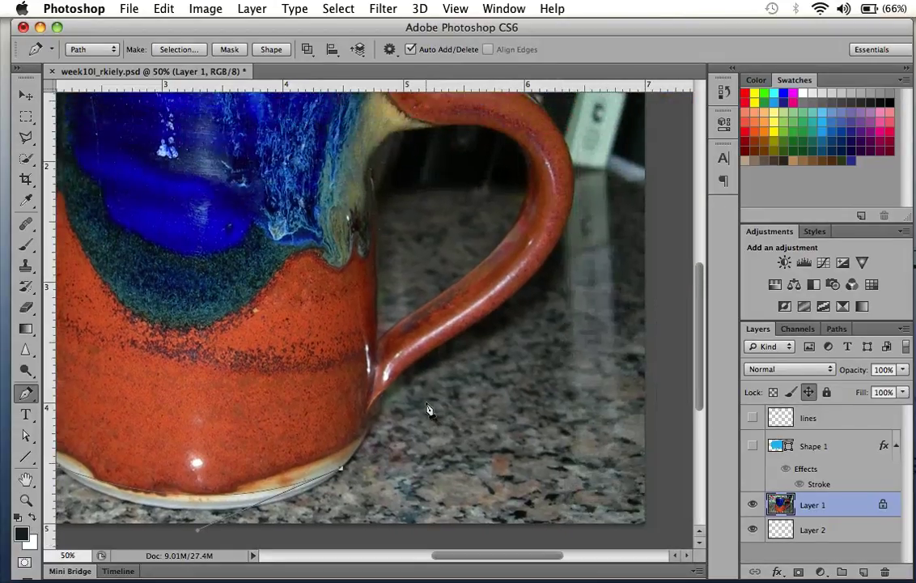
click(369, 409)
scroll(579, 286, up, 2)
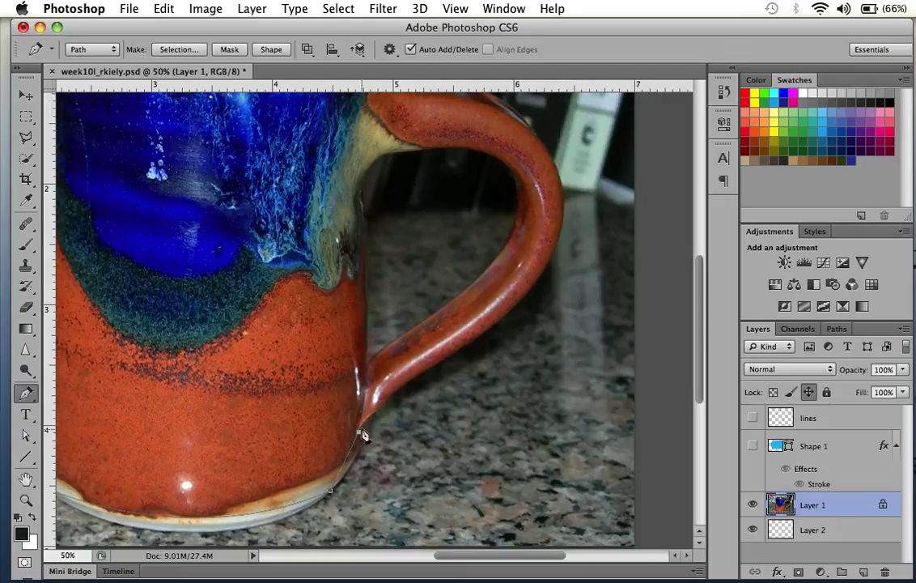
click(562, 204)
drag(564, 168, 567, 86)
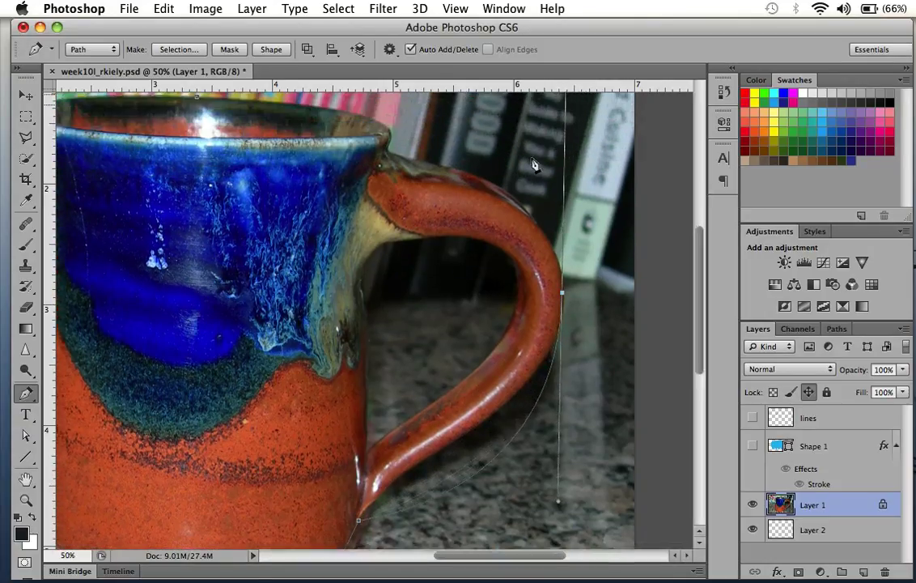
click(389, 159)
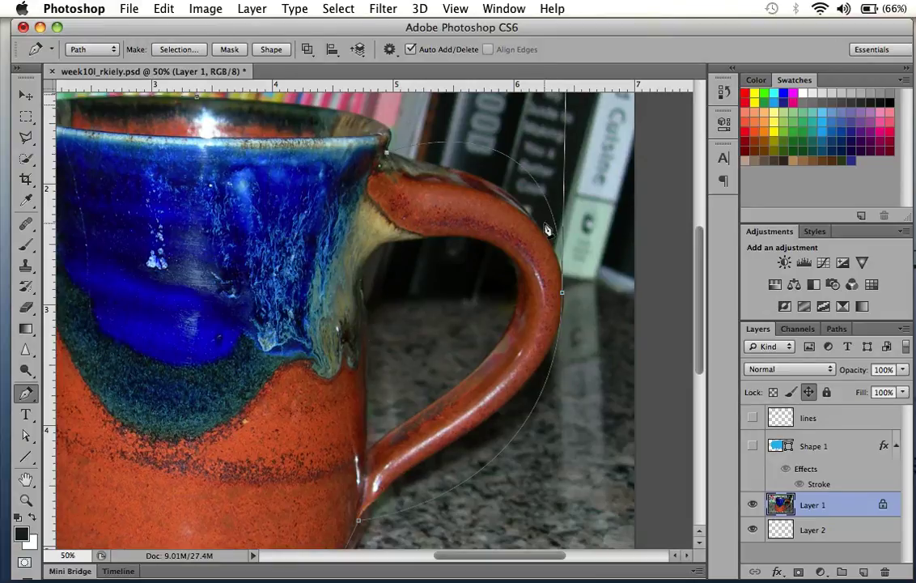
Step: Adjust both direction handles of the outermost anchor point so the curve follows the mug handle's outer edge more closely
scroll(526, 231, right, 5)
scroll(546, 231, up, 4)
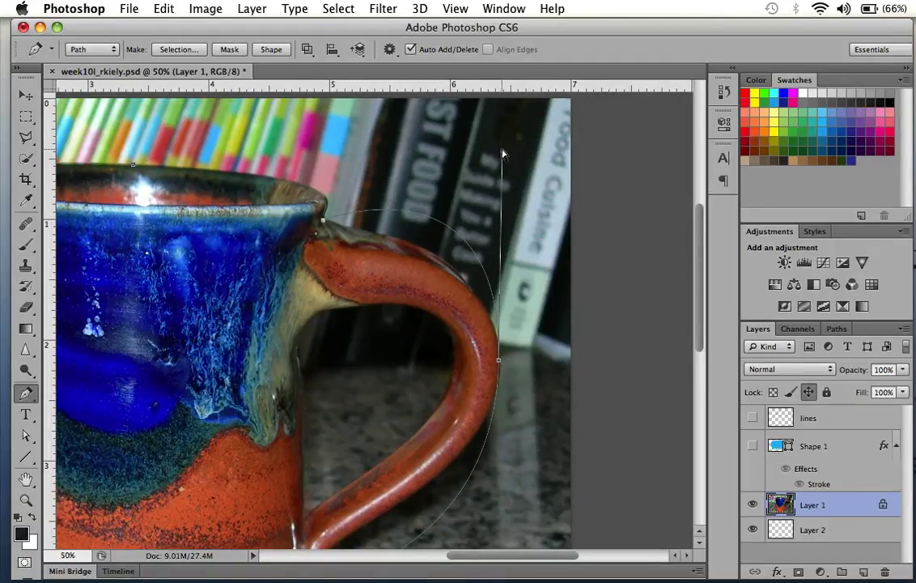
drag(502, 152, 496, 232)
scroll(546, 263, down, 3)
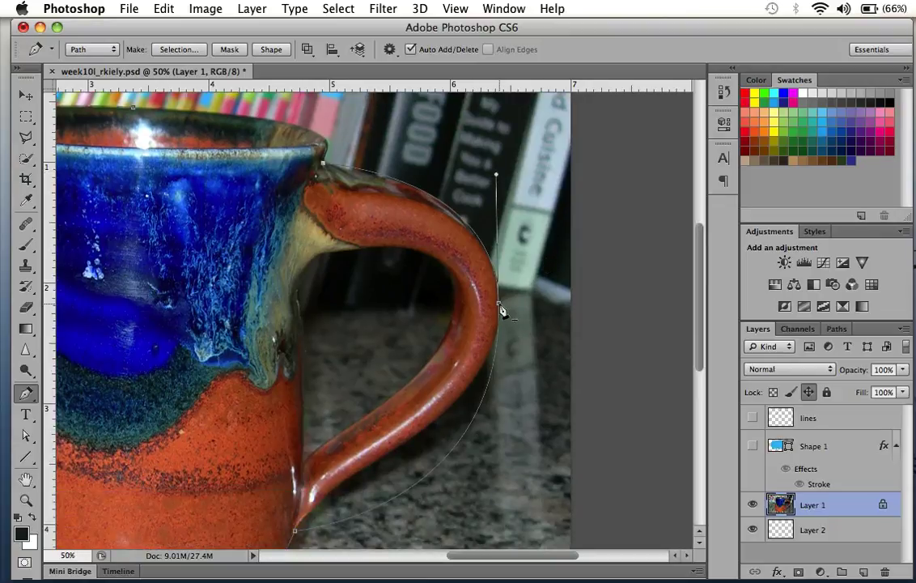
drag(499, 307, 499, 454)
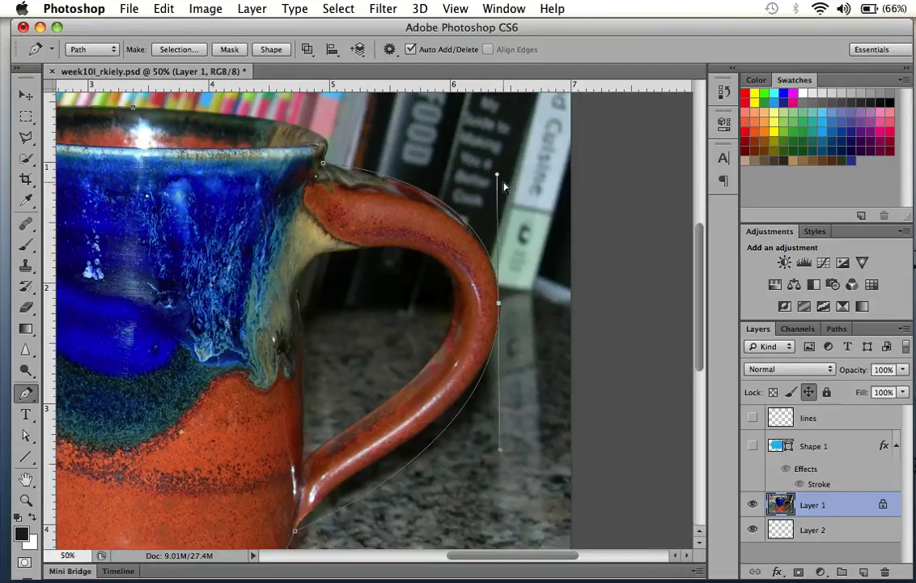
drag(497, 175, 497, 185)
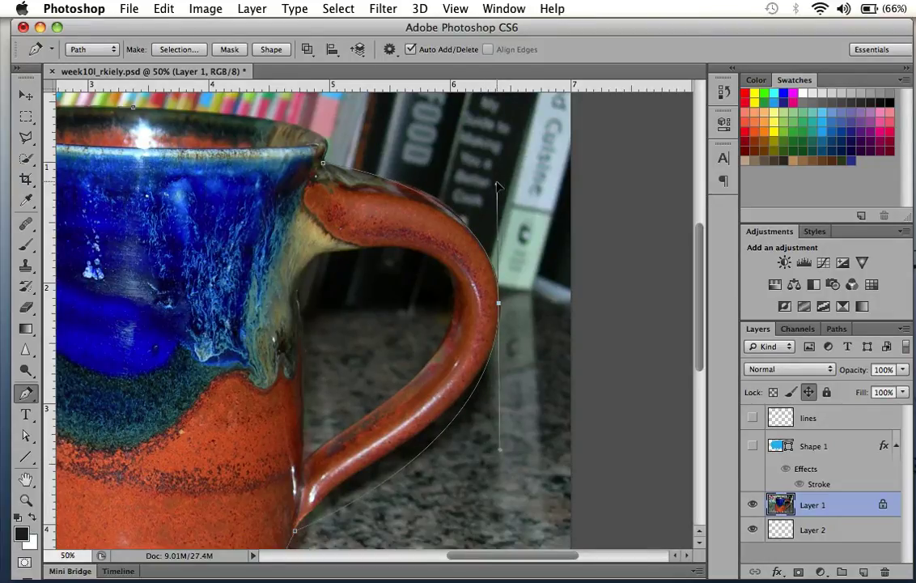
Step: Close the path at its starting anchor point on the mug's back rim
scroll(369, 166, up, 5)
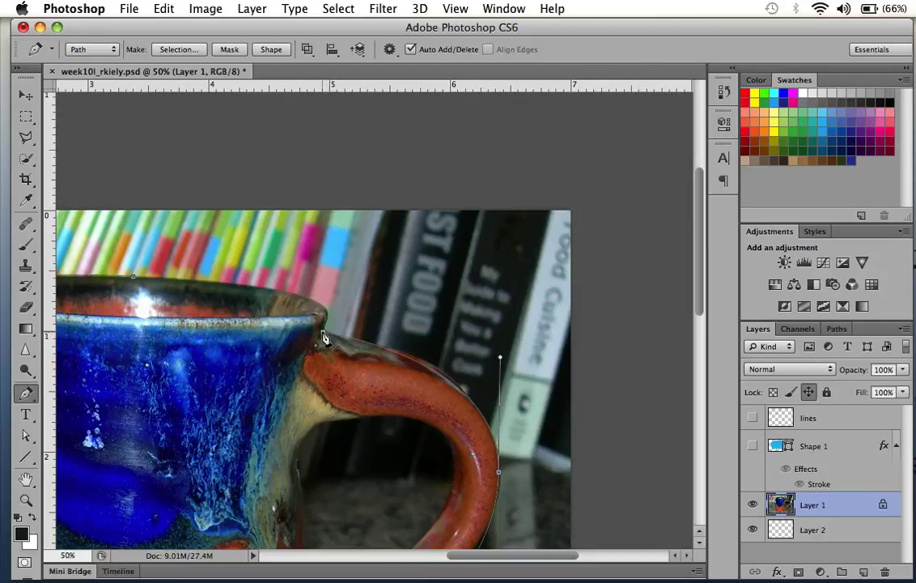
scroll(361, 306, left, 5)
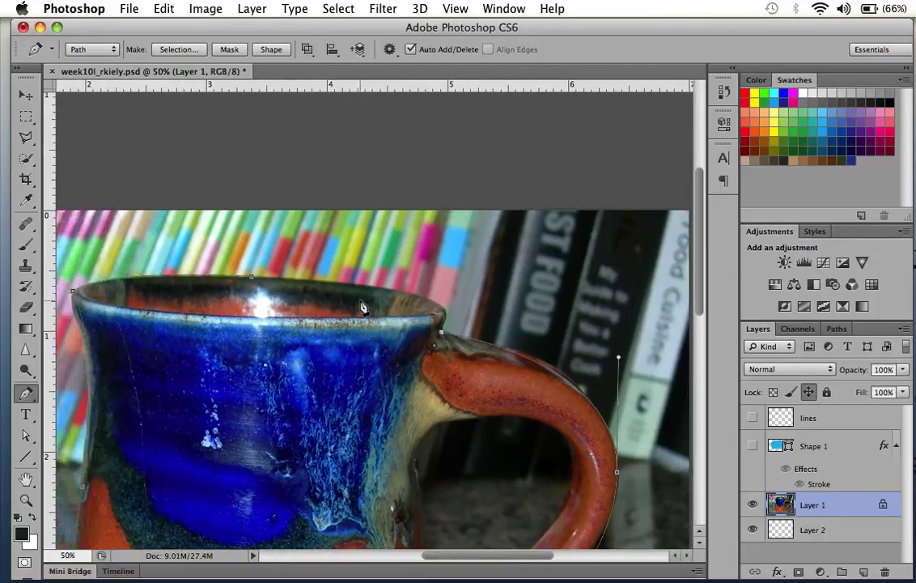
click(254, 280)
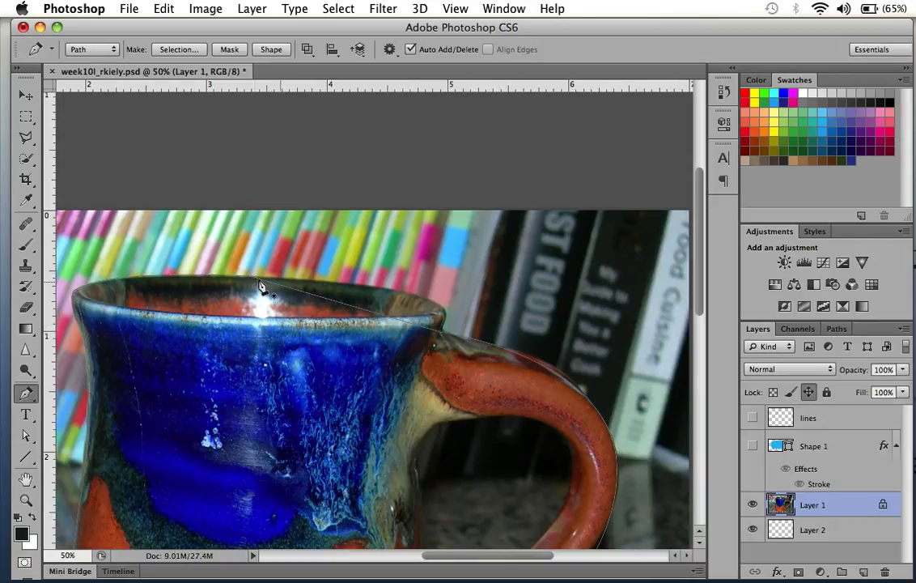
Step: Use the Direct Selection tool to shift the back rim's anchor point slightly to the right
click(26, 434)
click(106, 450)
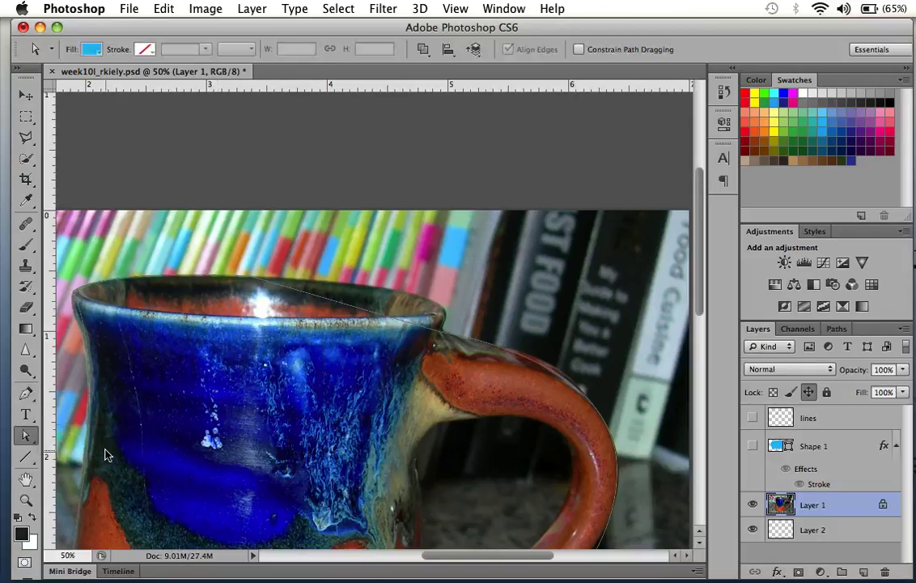
click(250, 279)
drag(251, 279, 256, 280)
Step: Convert the back rim's corner anchor into a smooth point, pulling its direction handles out along the rim
click(27, 394)
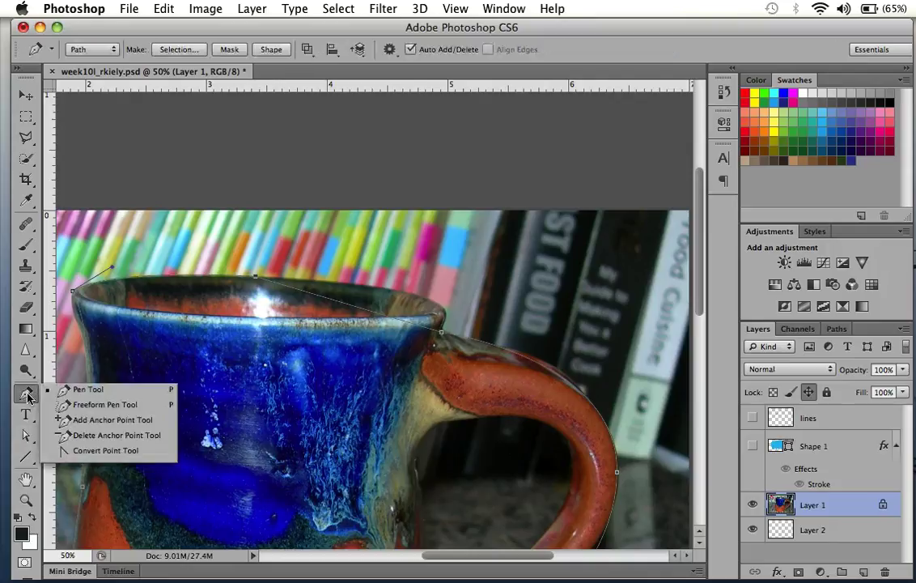
click(90, 450)
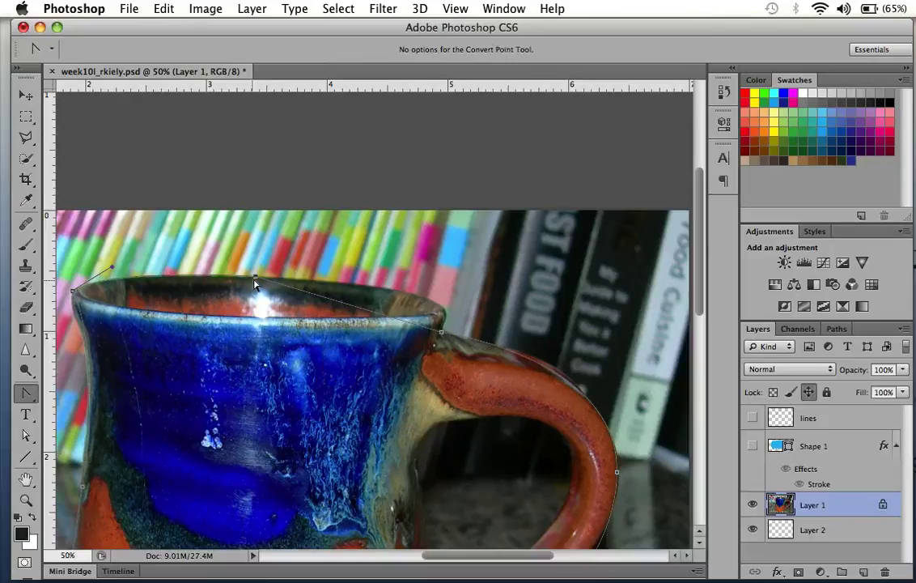
drag(255, 278, 192, 278)
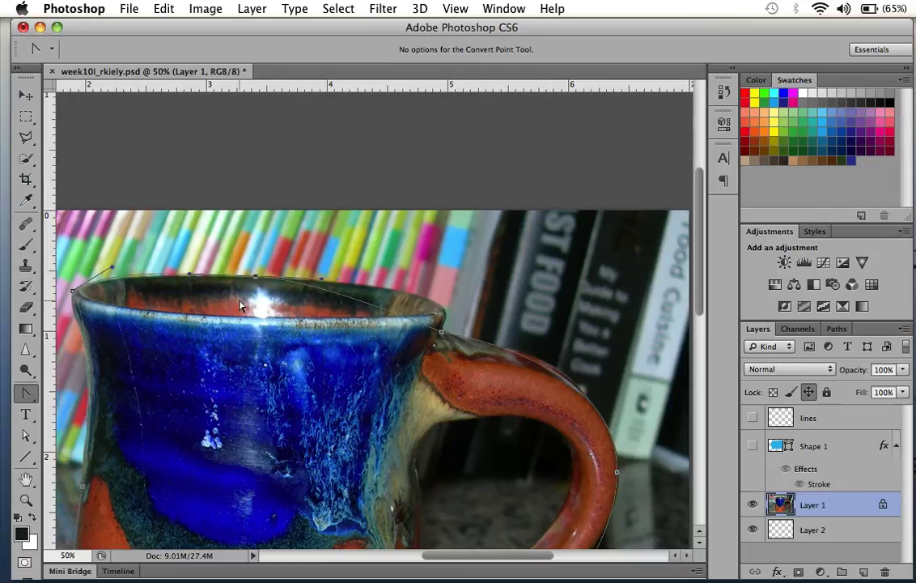
Step: Extend and fine-tune the back rim anchor's right direction handle so the curve fits the rim's right side
click(25, 435)
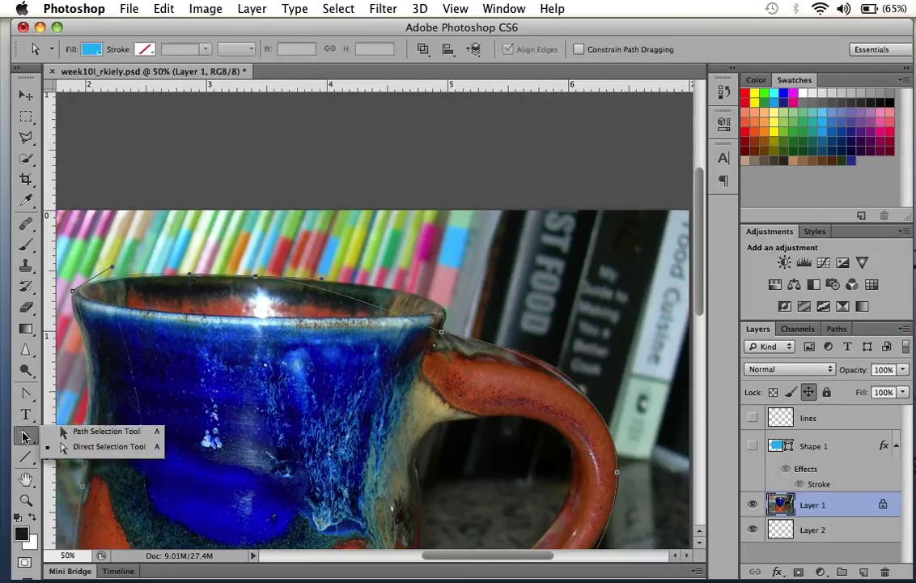
click(322, 279)
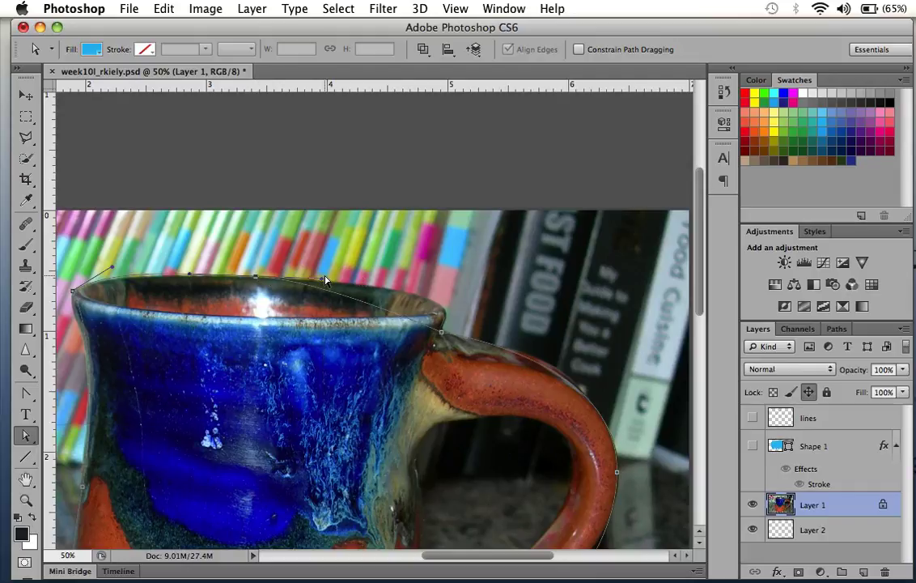
drag(322, 278, 501, 286)
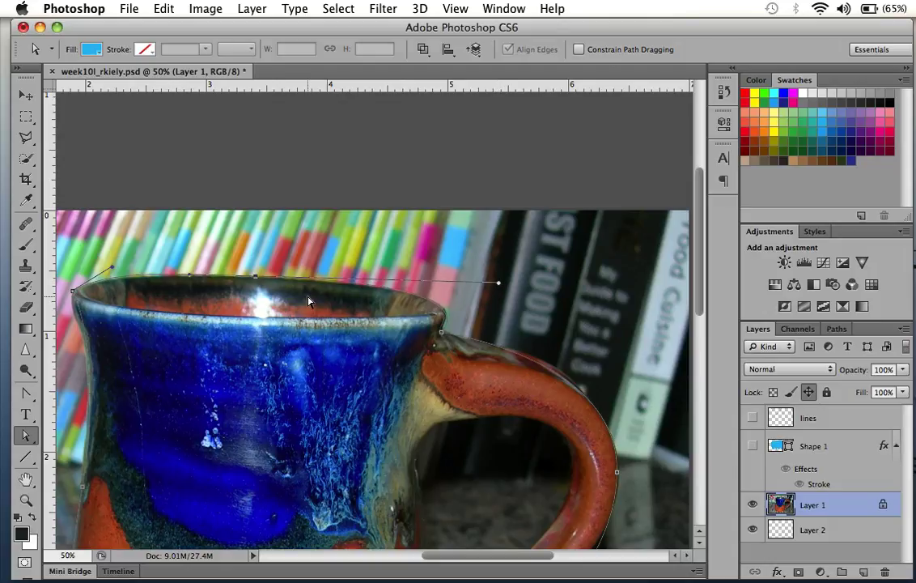
scroll(307, 301, left, 3)
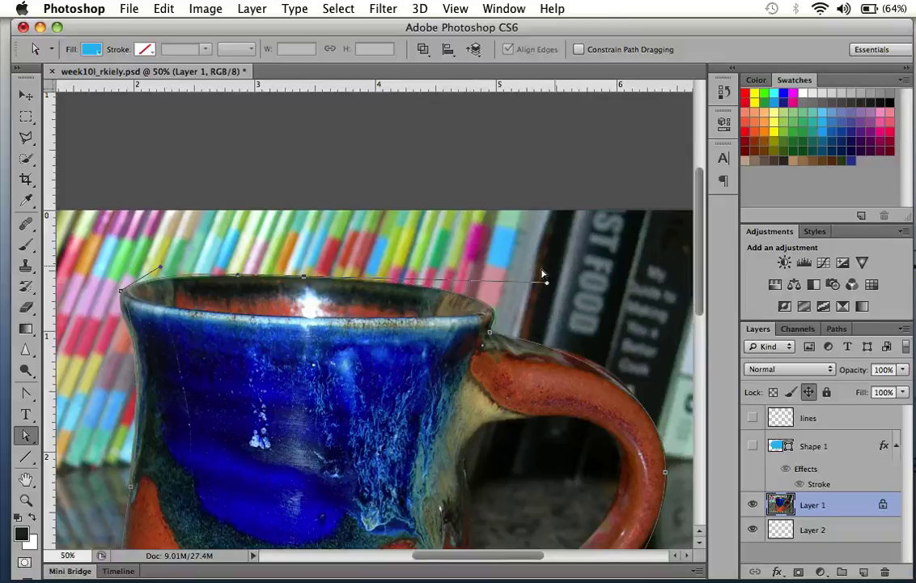
drag(548, 286, 528, 285)
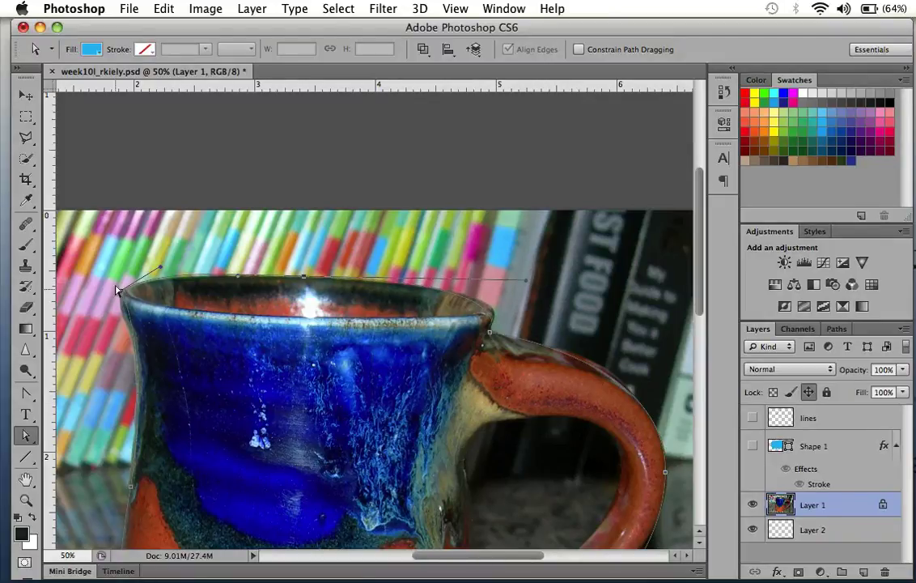
Step: Shorten the lower direction handle of the anchor on the mug handle's outer edge so the curve follows the handle's underside
scroll(348, 275, down, 5)
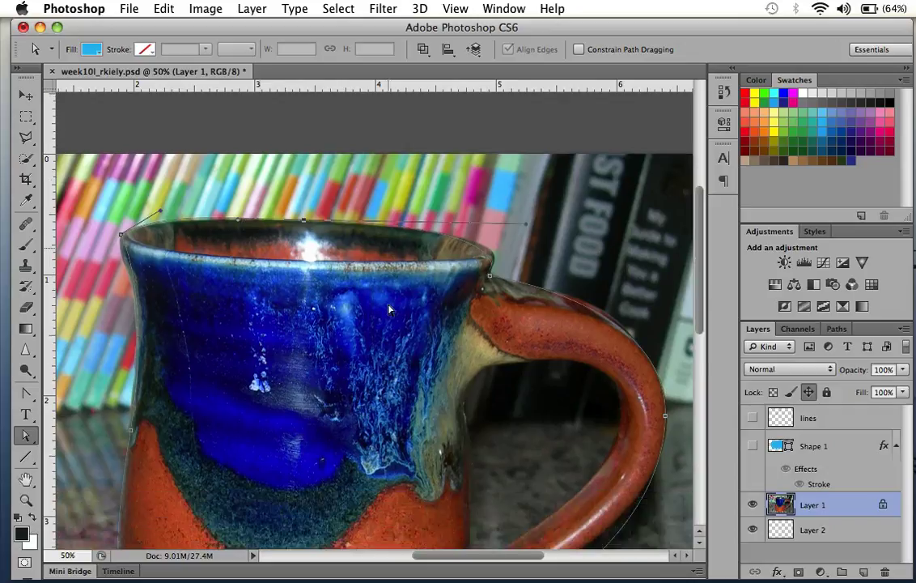
scroll(564, 370, down, 4)
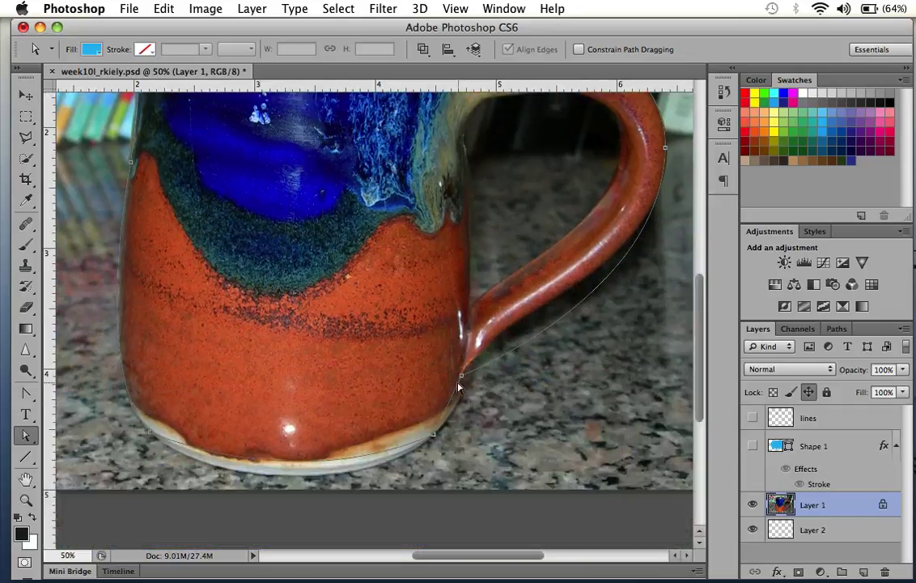
click(463, 381)
drag(664, 298, 663, 264)
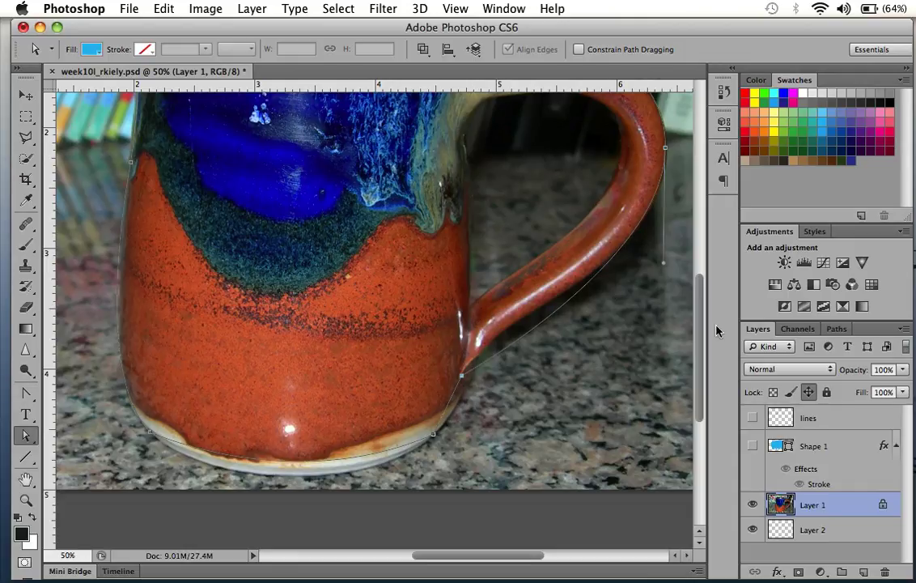
Step: Save the mug's work path under the name "mug outline" and save the document
click(796, 328)
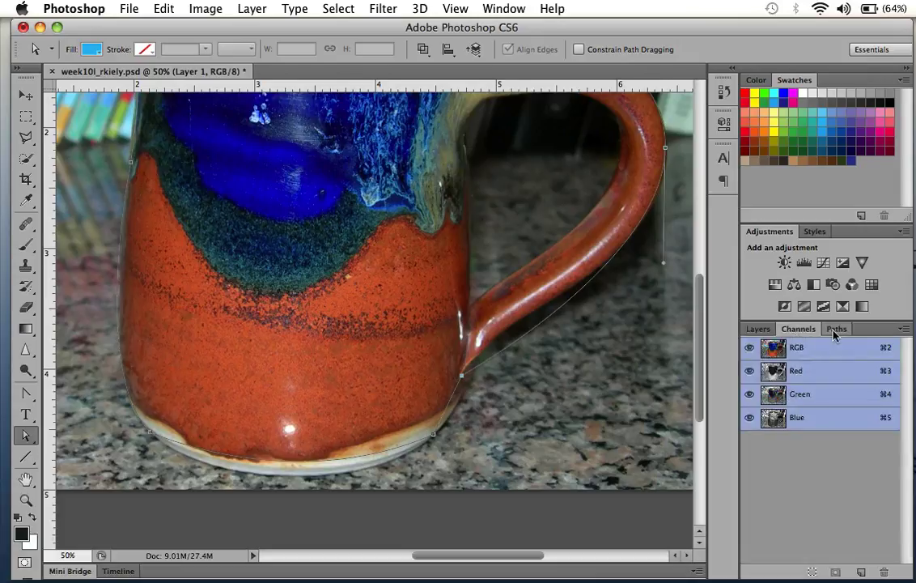
click(837, 328)
click(752, 329)
click(798, 329)
click(845, 330)
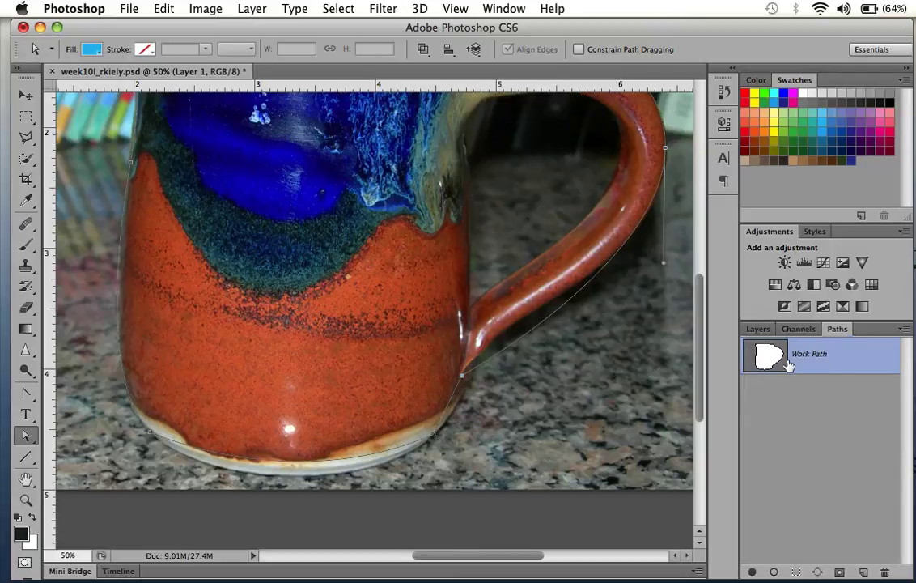
scroll(549, 338, up, 5)
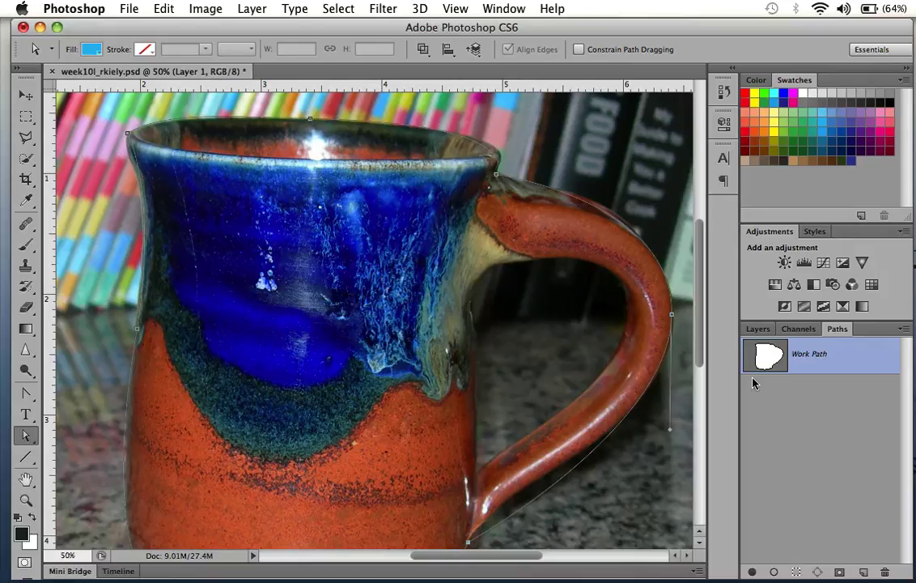
double_click(814, 360)
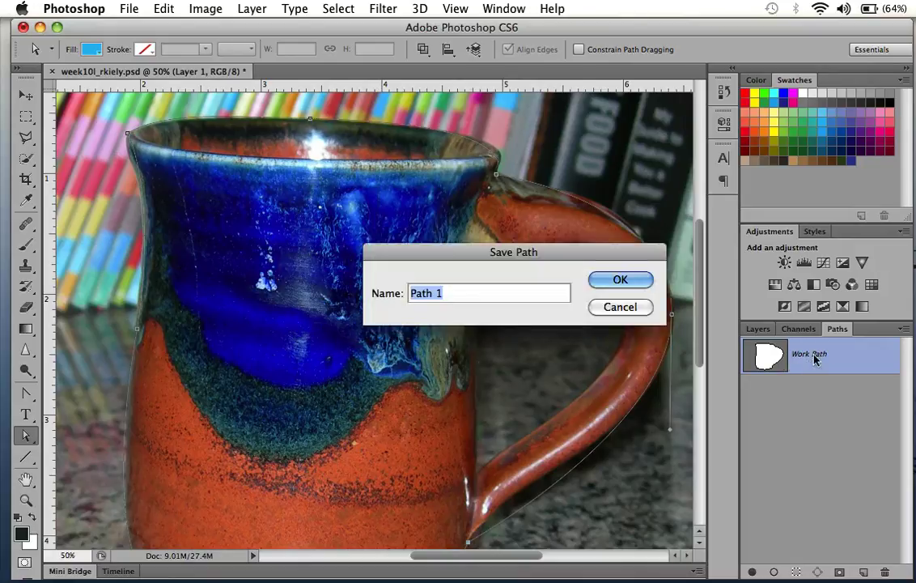
text(mug outline)
key(Return)
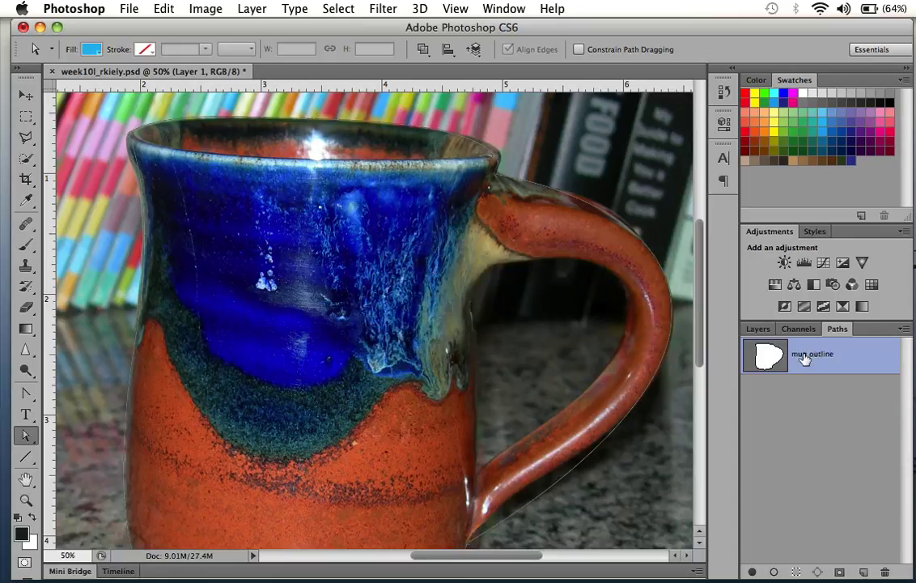
click(129, 9)
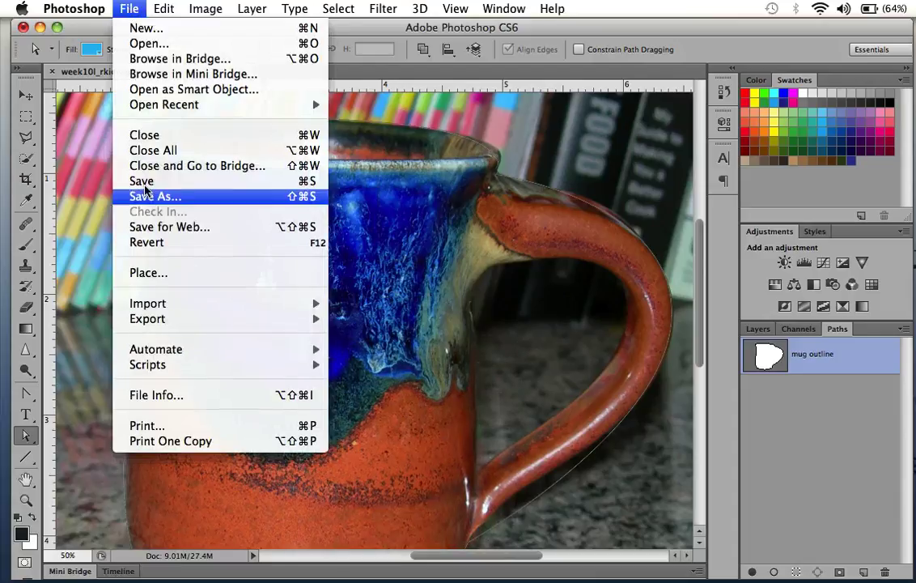
click(143, 181)
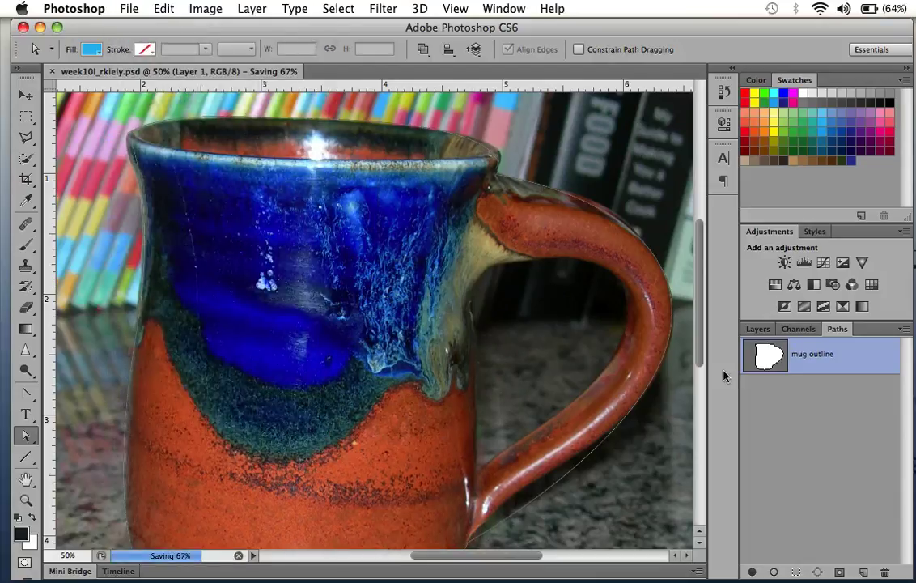